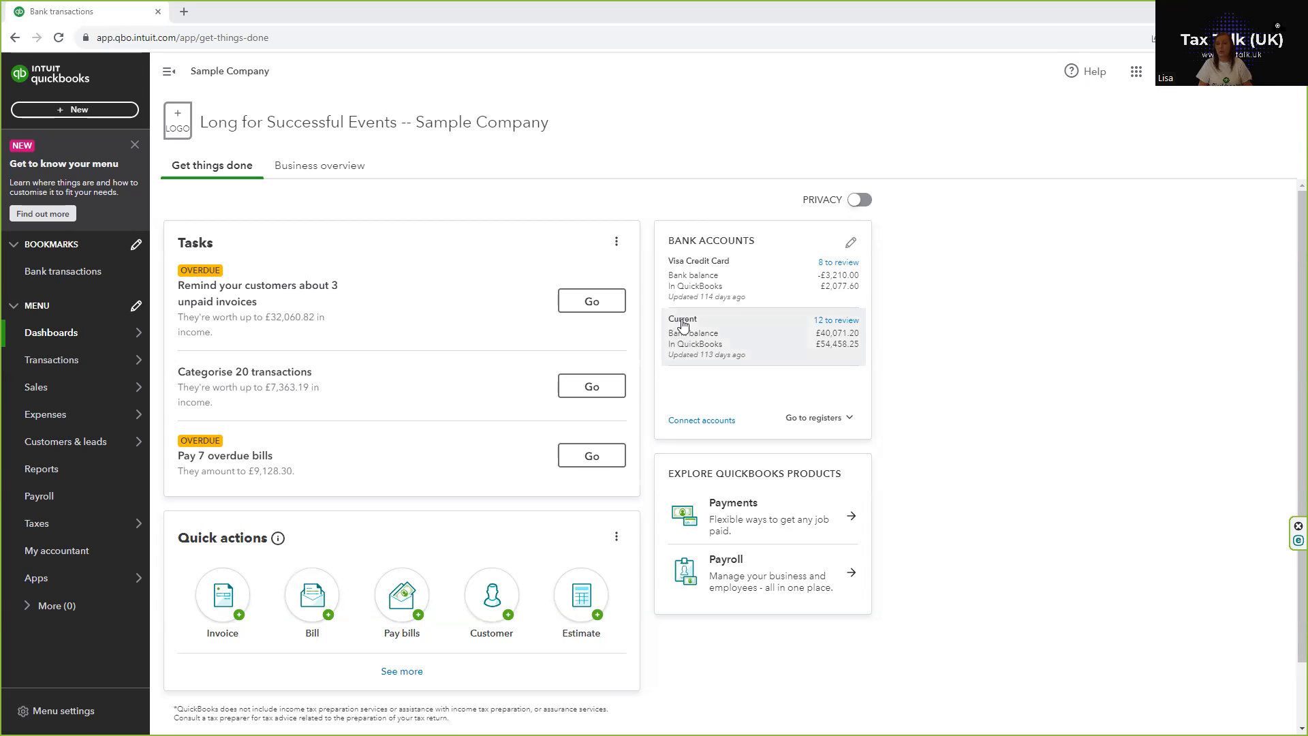
Open the Current account's bank transactions and match the £480.00 ATM deposit to its suggested open invoice.
{"action": "left_click", "coordinate": [747, 341]}
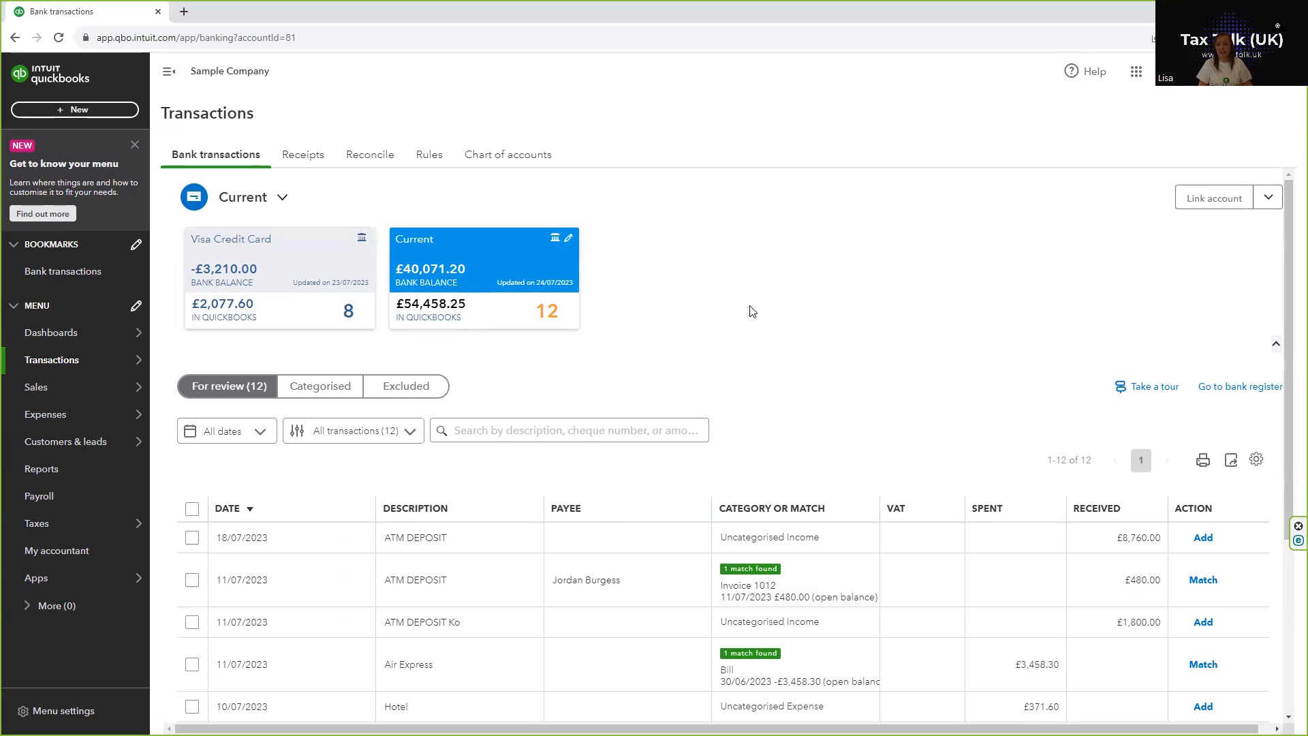
{"action": "scroll", "coordinate": [753, 311], "scroll_direction": "down", "scroll_amount": 1}
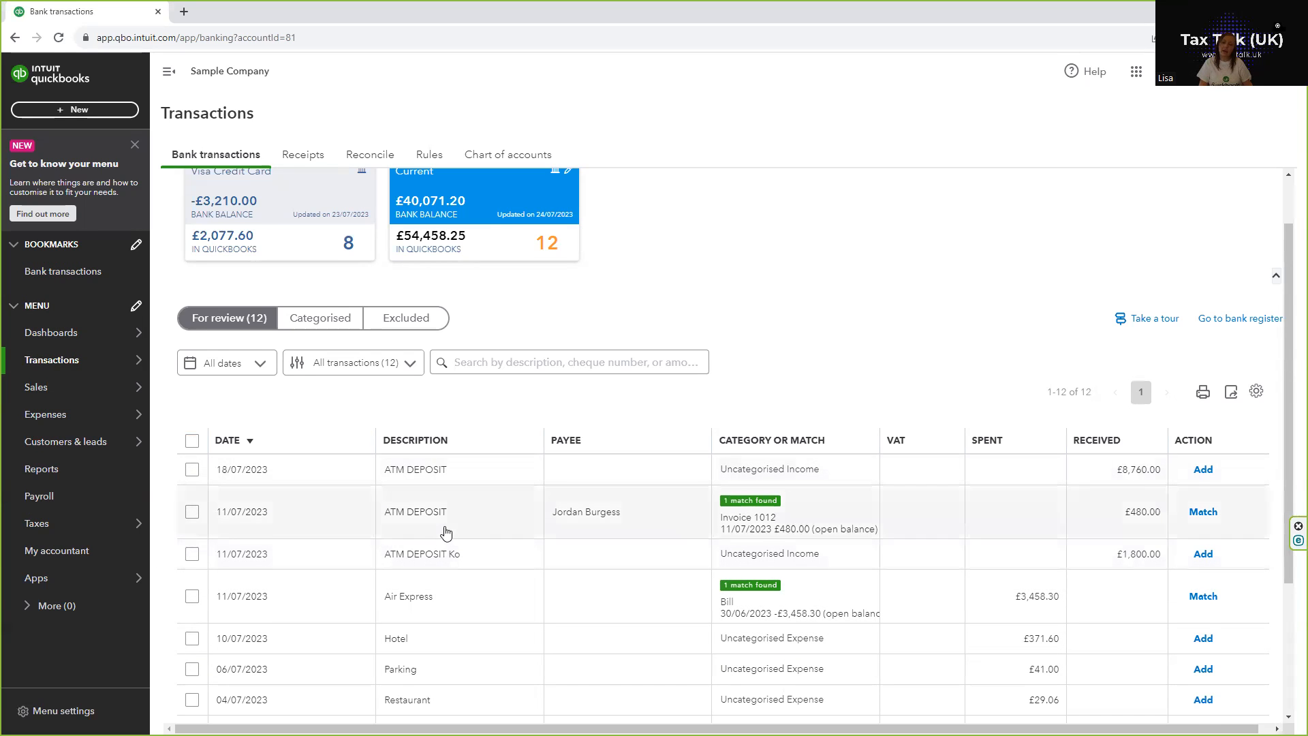
{"action": "scroll", "coordinate": [447, 532], "scroll_direction": "down", "scroll_amount": 2}
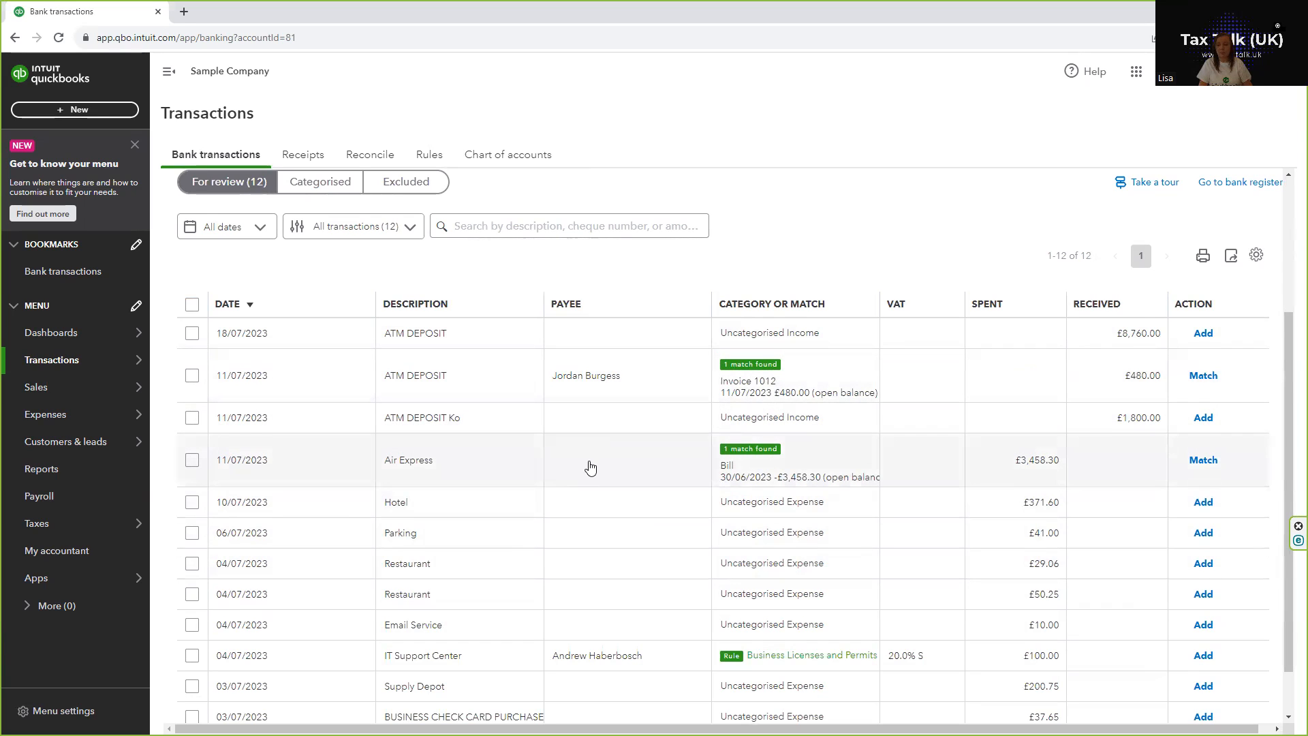
{"action": "scroll", "coordinate": [590, 467], "scroll_direction": "down", "scroll_amount": 2}
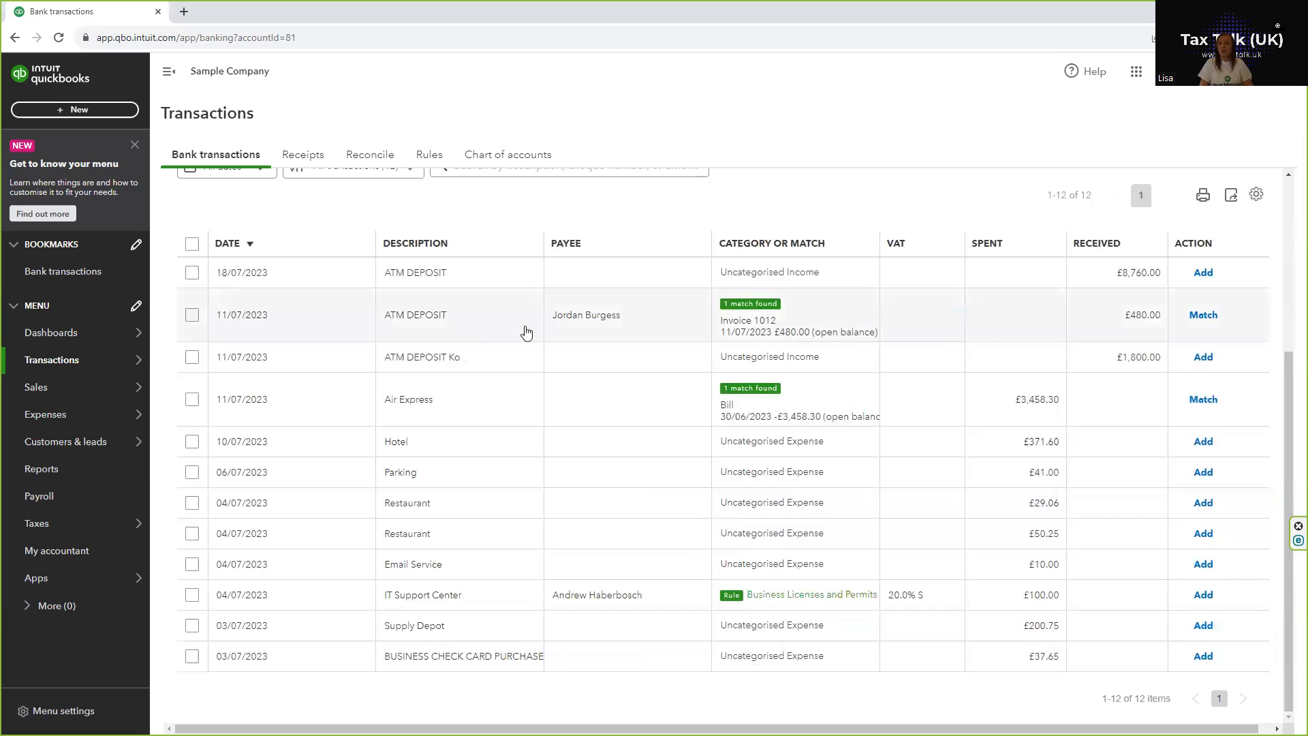
{"action": "left_click", "coordinate": [491, 327]}
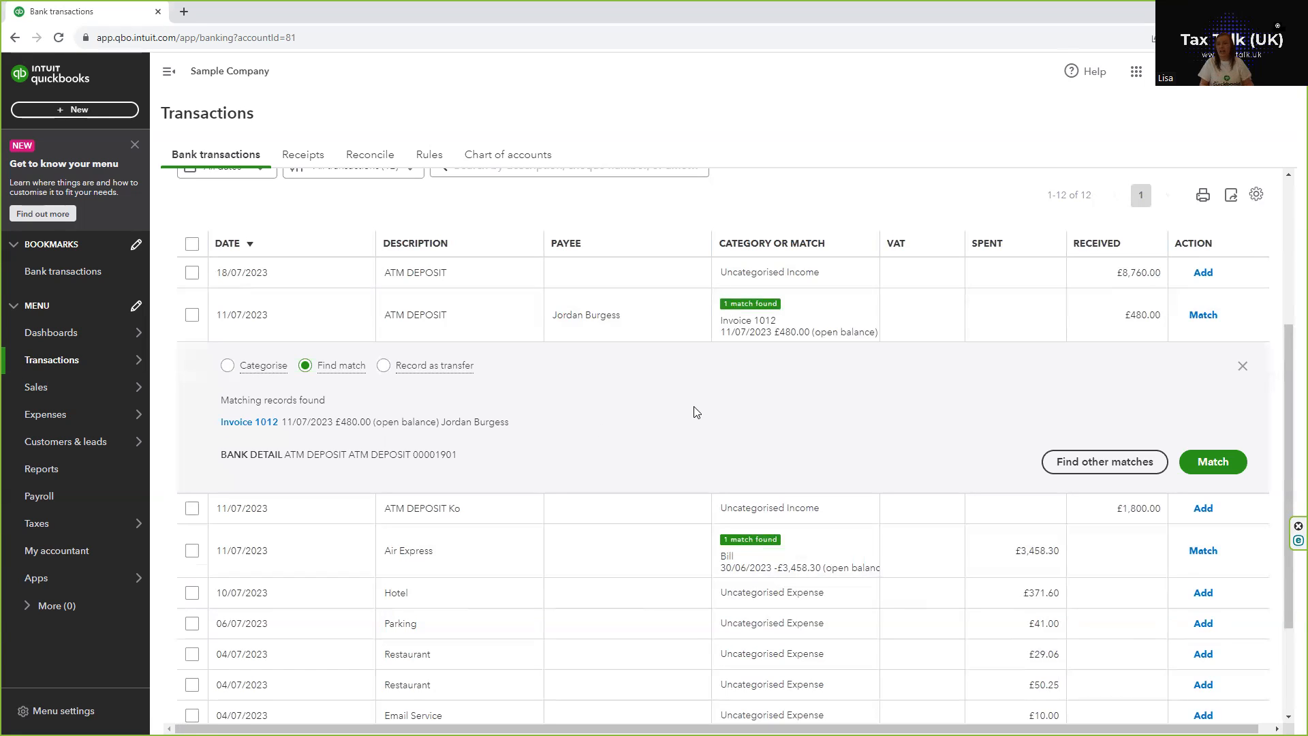
{"action": "left_click", "coordinate": [1231, 467]}
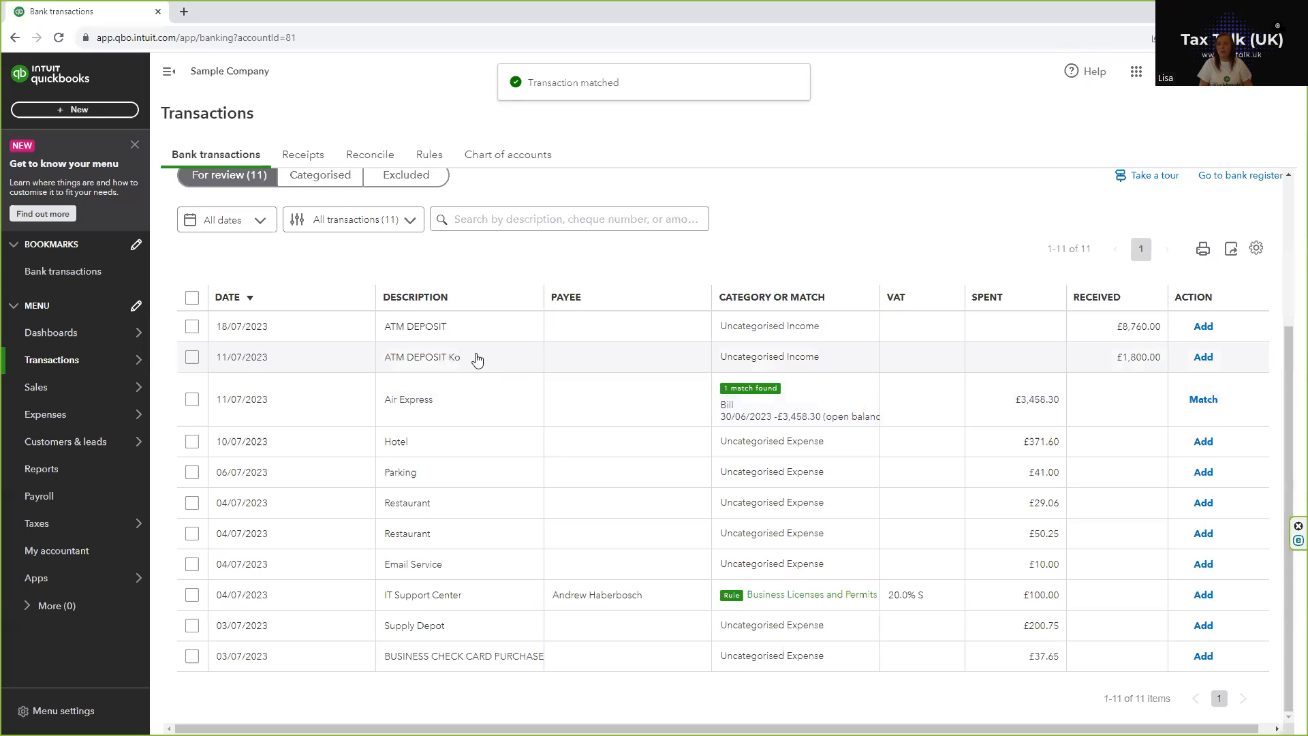
Find matches for the £1,800.00 deposit starting from 12/04/2022 and match it to the £1,800.00 invoice dated 09/03/2023.
{"action": "left_click", "coordinate": [479, 359]}
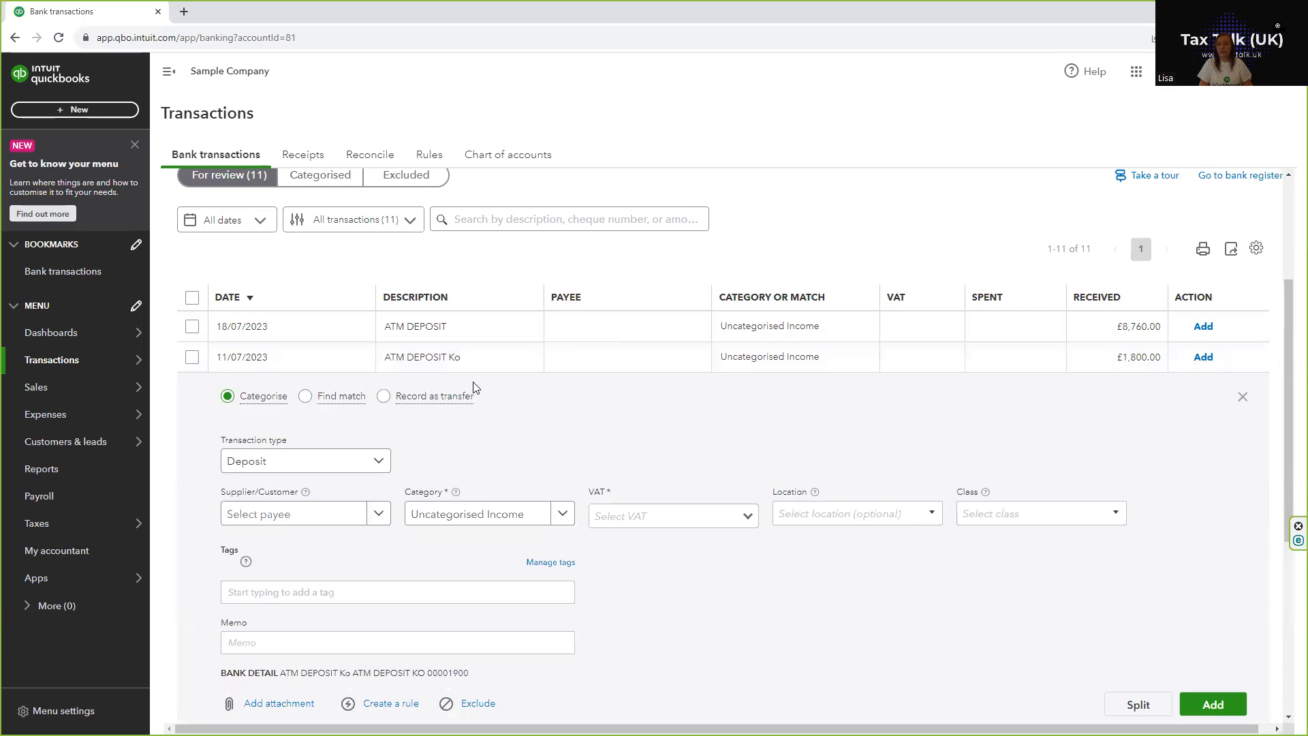
{"action": "left_click", "coordinate": [305, 398]}
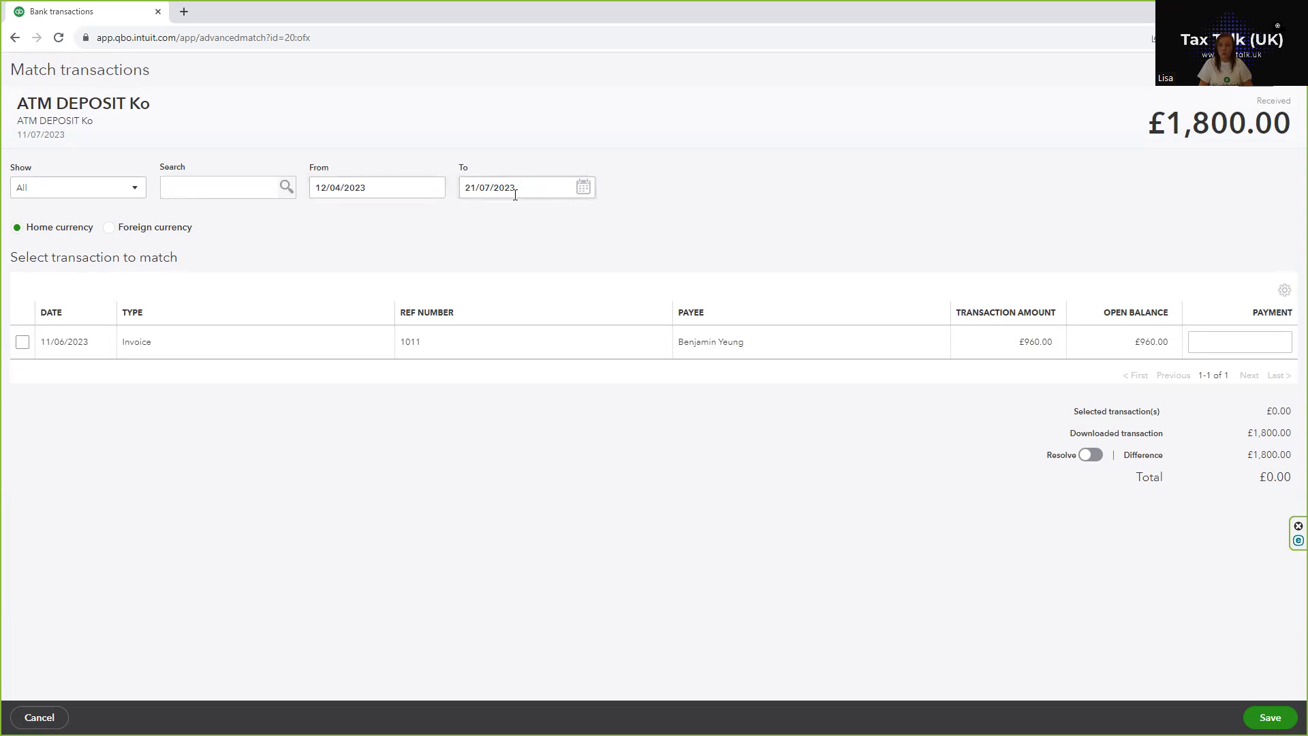
{"action": "left_click", "coordinate": [388, 190]}
{"action": "left_click", "coordinate": [377, 189]}
{"action": "key", "text": "BackSpace"}
{"action": "type", "text": "2"}
{"action": "key", "text": "Tab"}
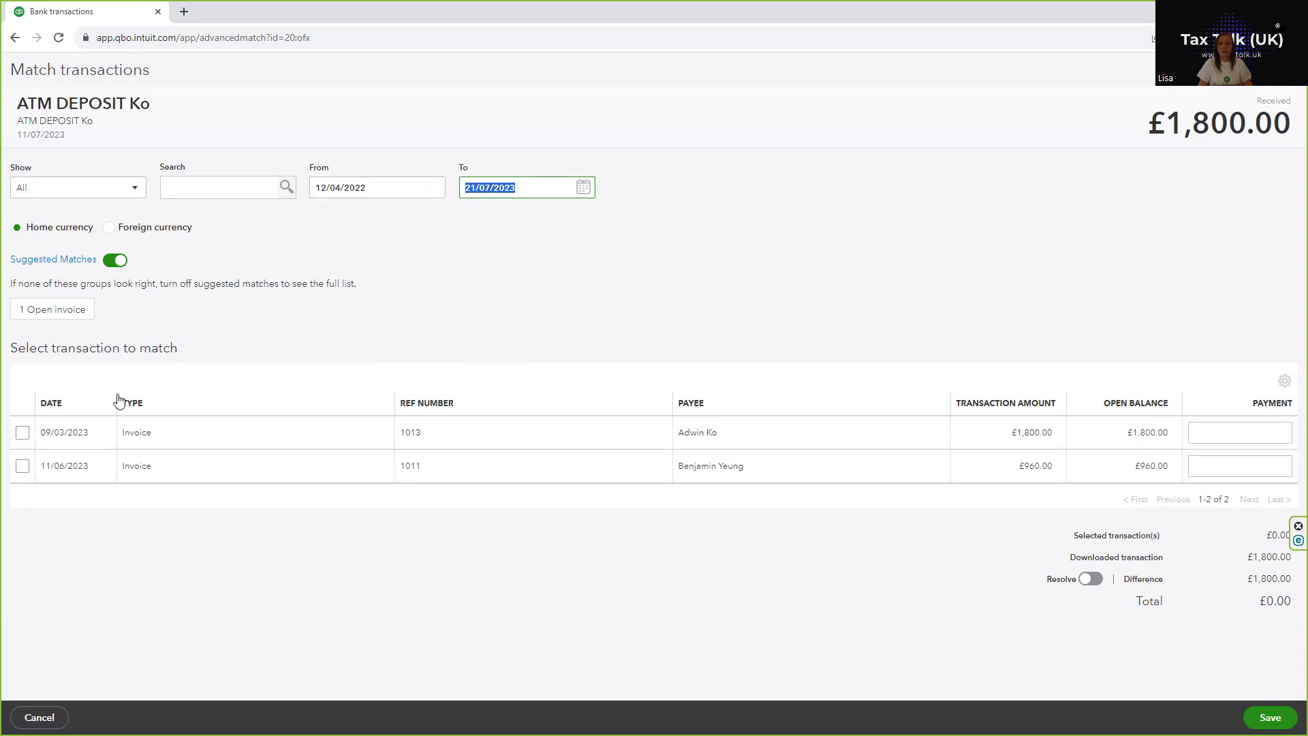
{"action": "left_click", "coordinate": [22, 434]}
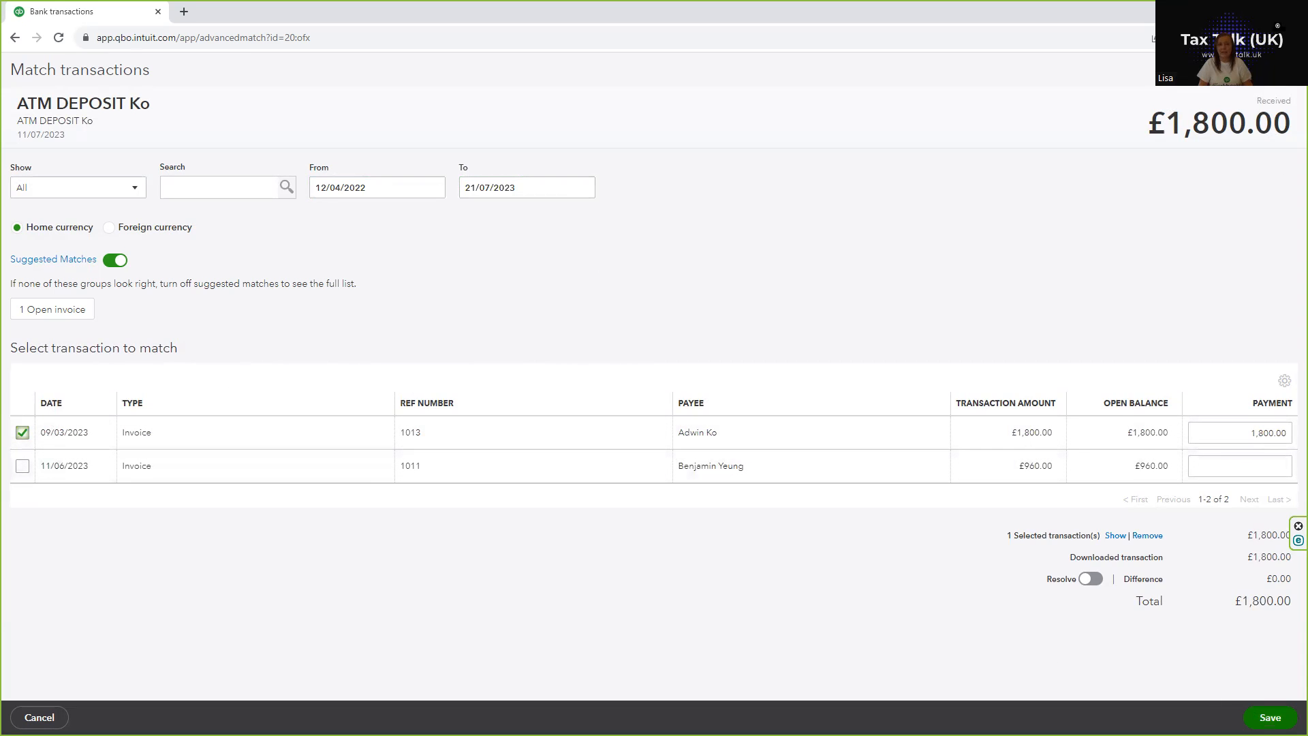
{"action": "left_click", "coordinate": [1271, 718]}
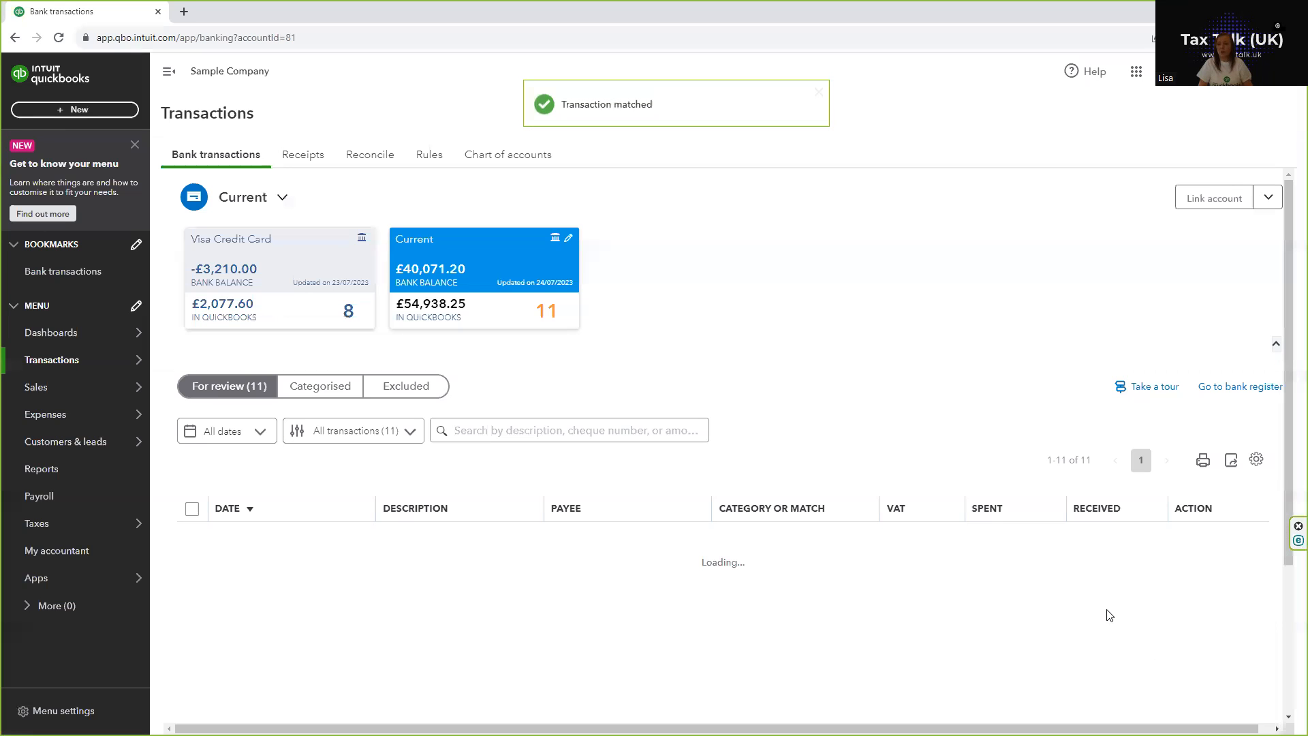
Match the £3,458.30 Air Express payment to its suggested bill dated 30/06/2023.
{"action": "scroll", "coordinate": [923, 418], "scroll_direction": "down", "scroll_amount": 3}
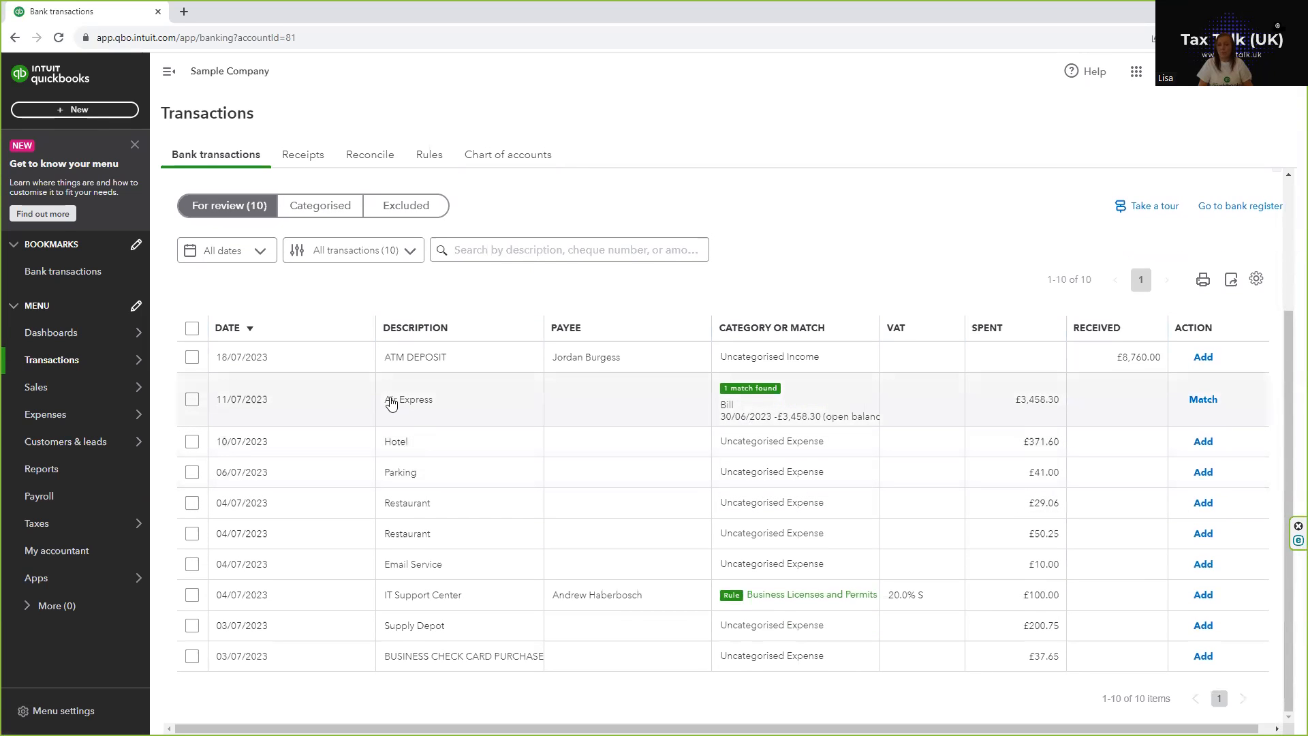
{"action": "left_click", "coordinate": [471, 409]}
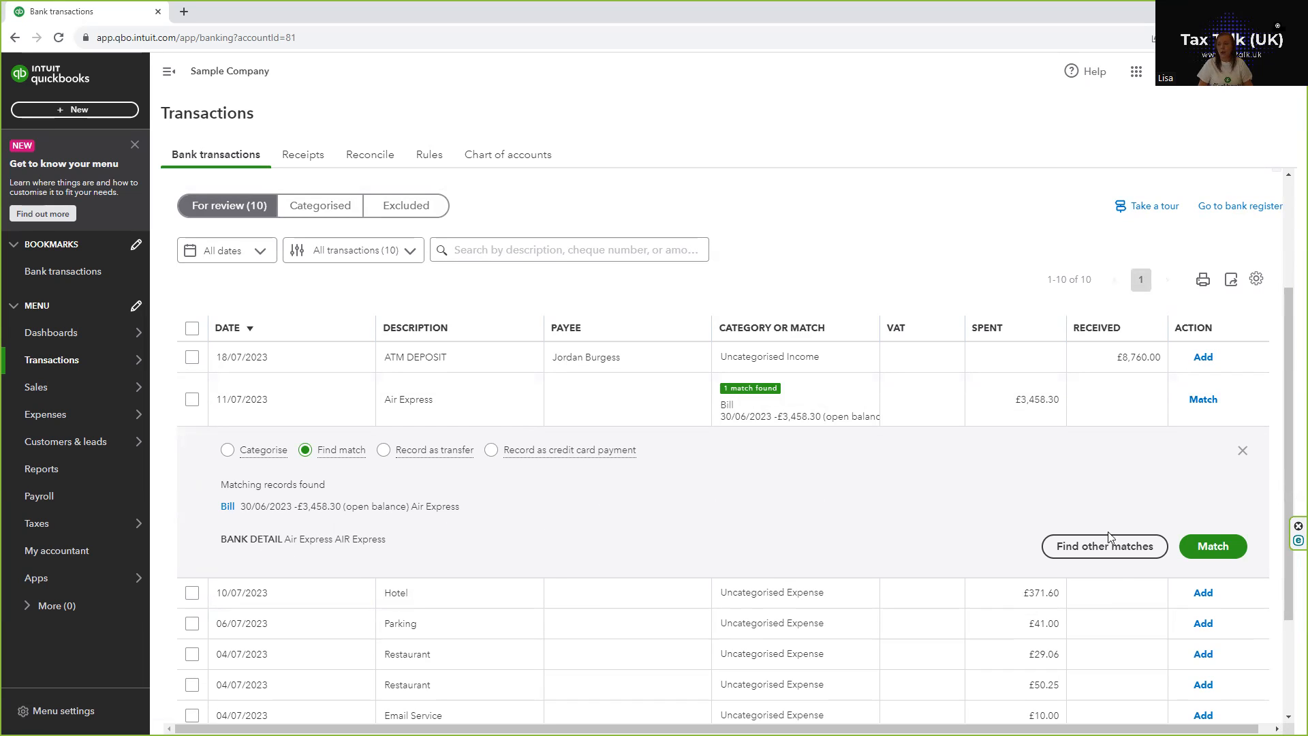
{"action": "left_click", "coordinate": [1204, 546]}
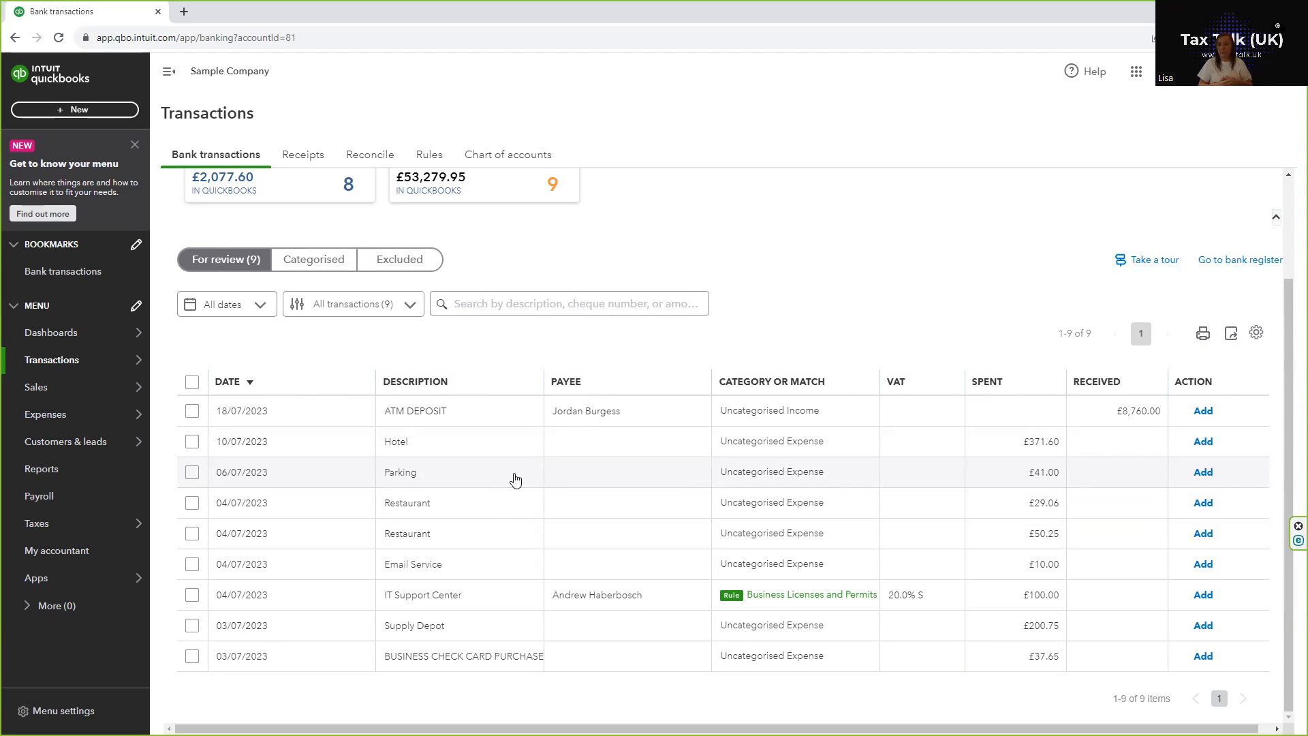
Categorise the £41.00 Parking transaction of 06/07/2023 as Travel Expense.
{"action": "left_click", "coordinate": [472, 479]}
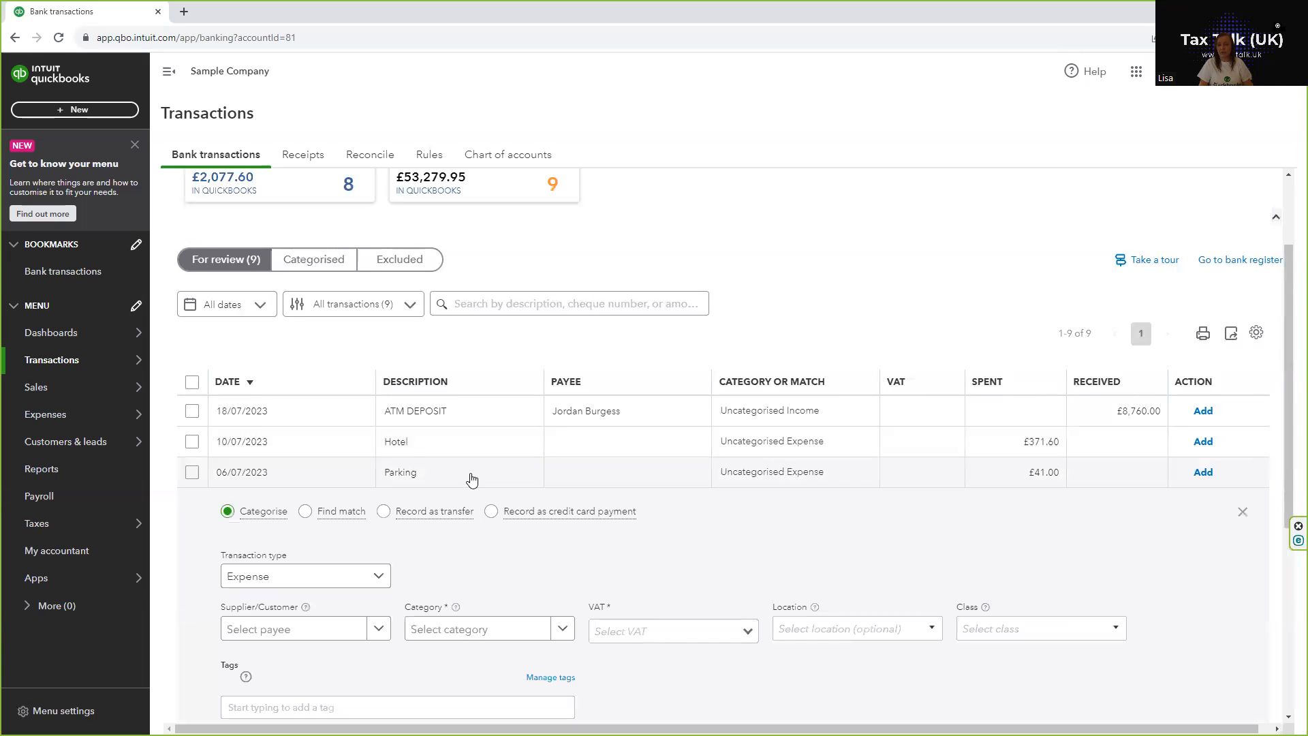
{"action": "scroll", "coordinate": [409, 531], "scroll_direction": "down", "scroll_amount": 2}
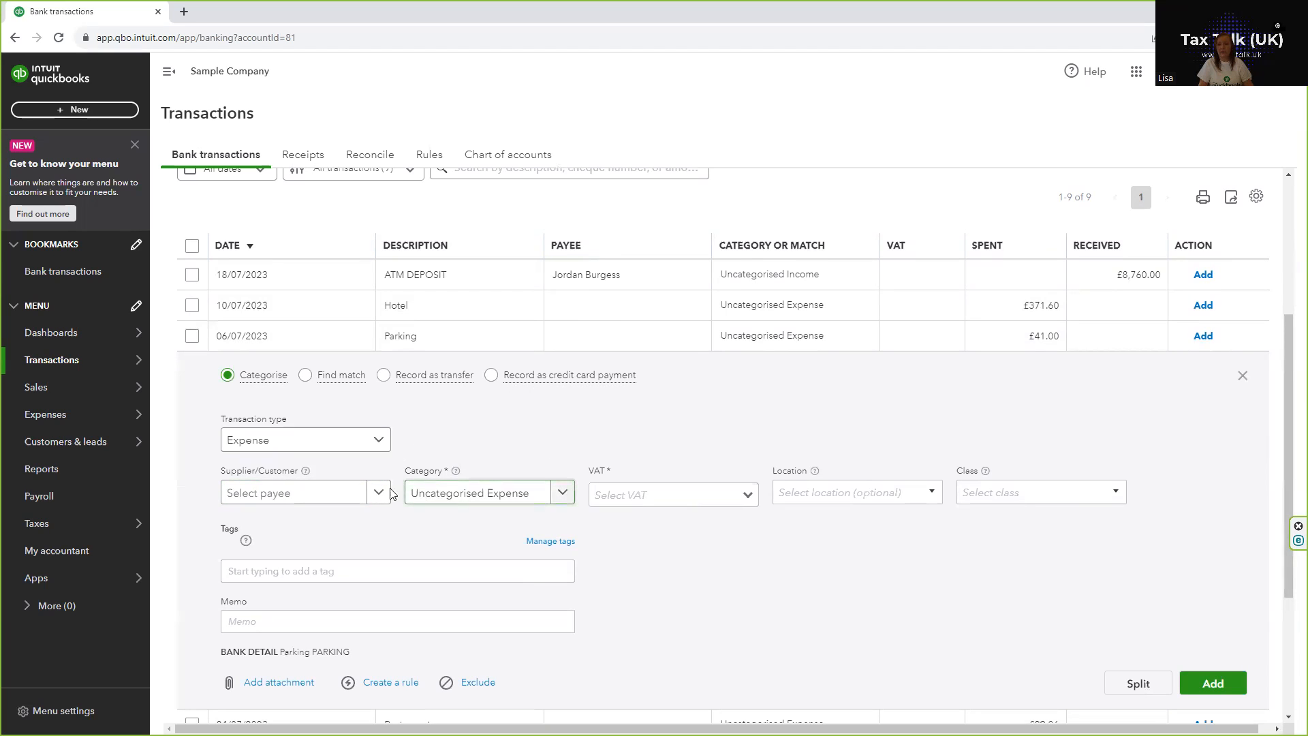
{"action": "left_click", "coordinate": [478, 494]}
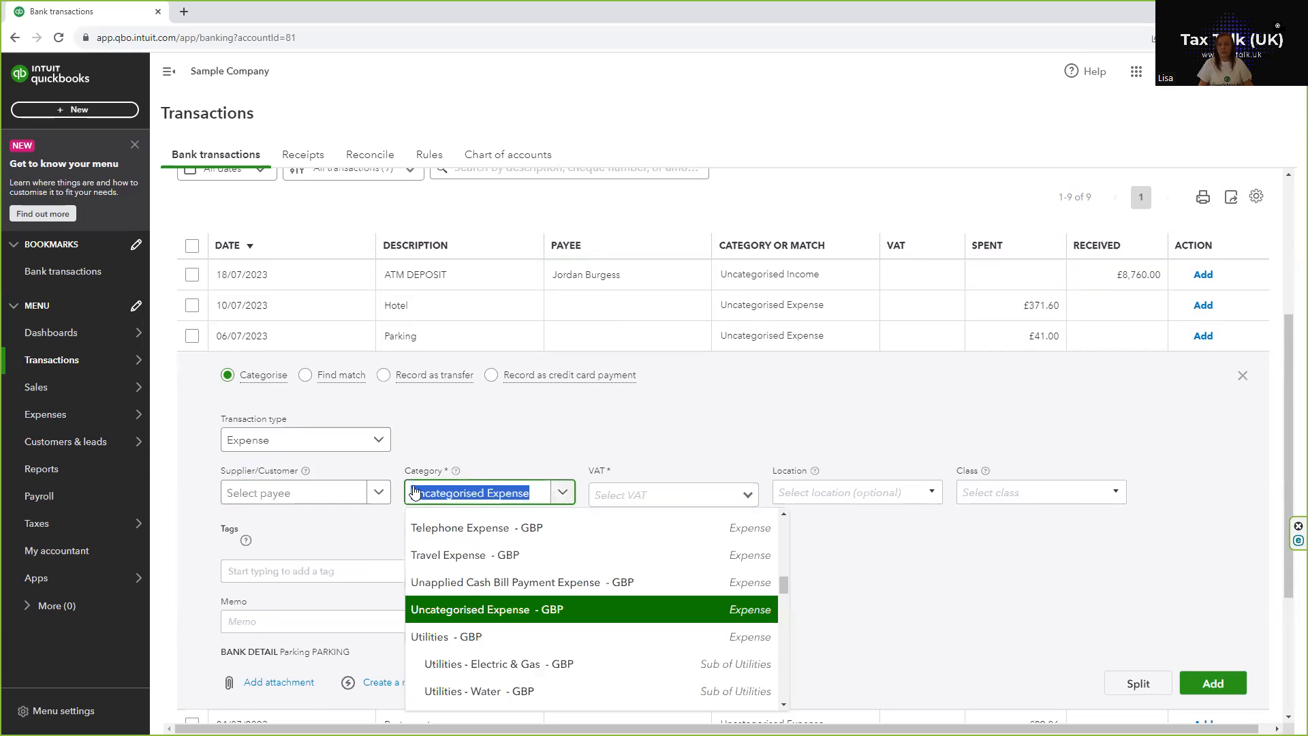
{"action": "type", "text": "Travel"}
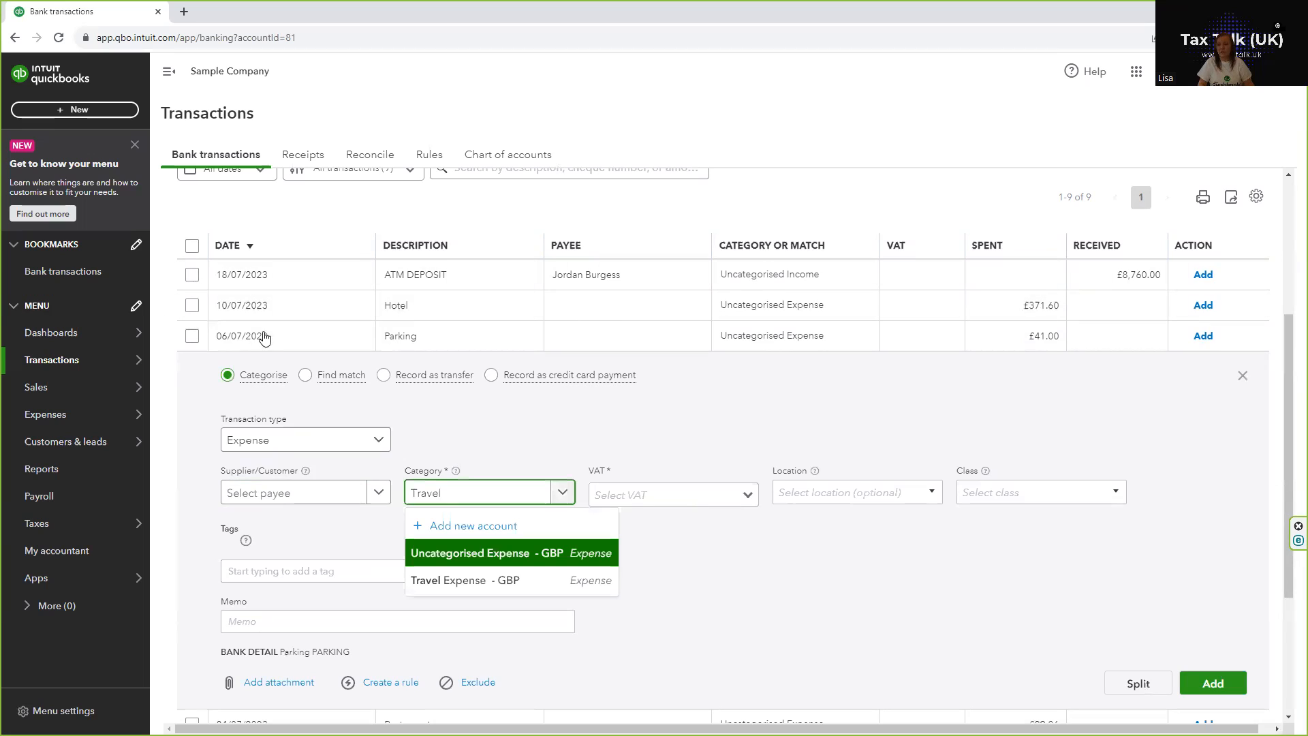
{"action": "left_click", "coordinate": [444, 582]}
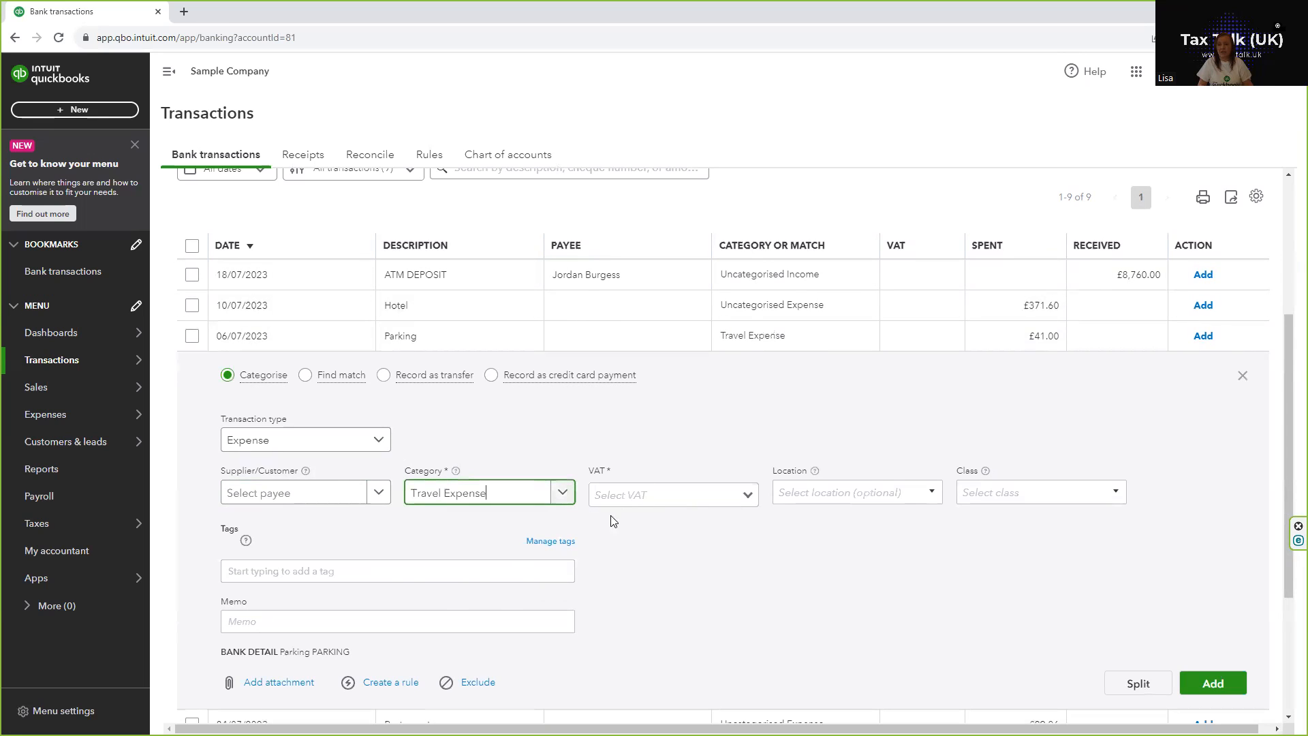
Set the parking expense to No VAT (0%), decline it as the category's default tax code, and add the transaction.
{"action": "left_click", "coordinate": [648, 497]}
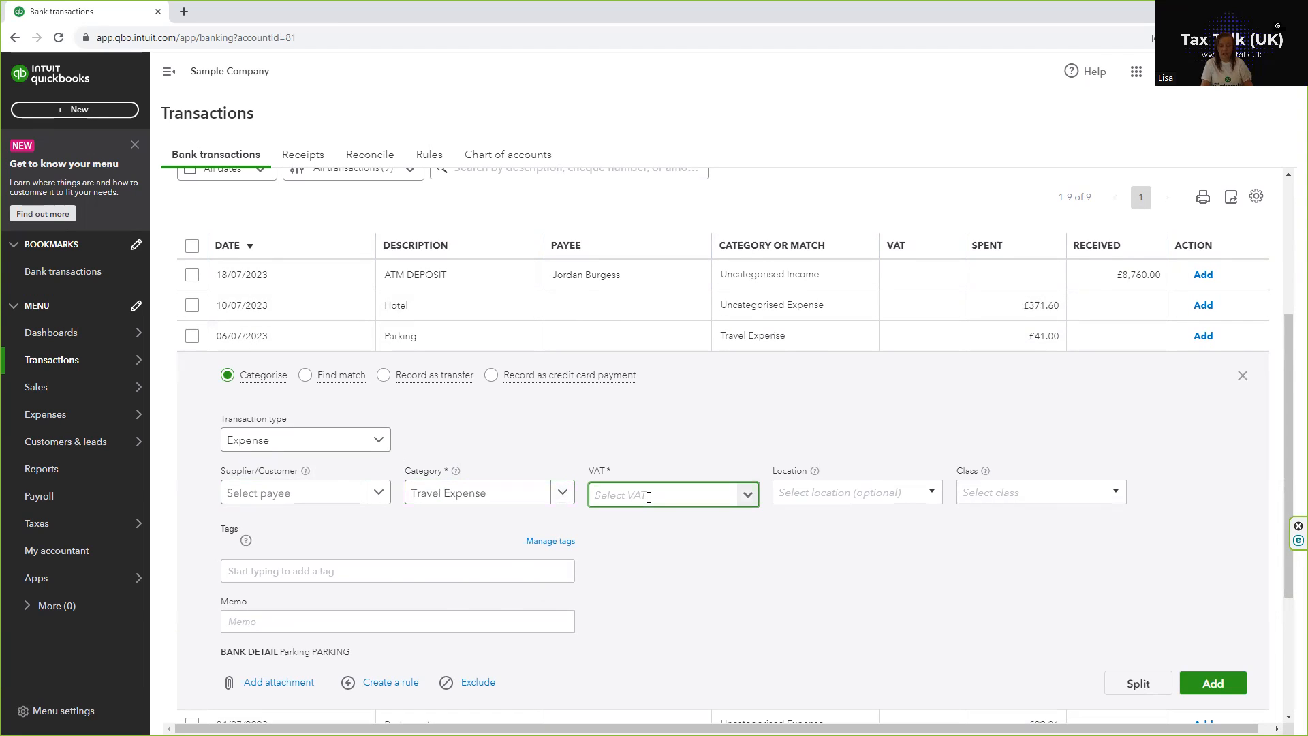
{"action": "type", "text": "0"}
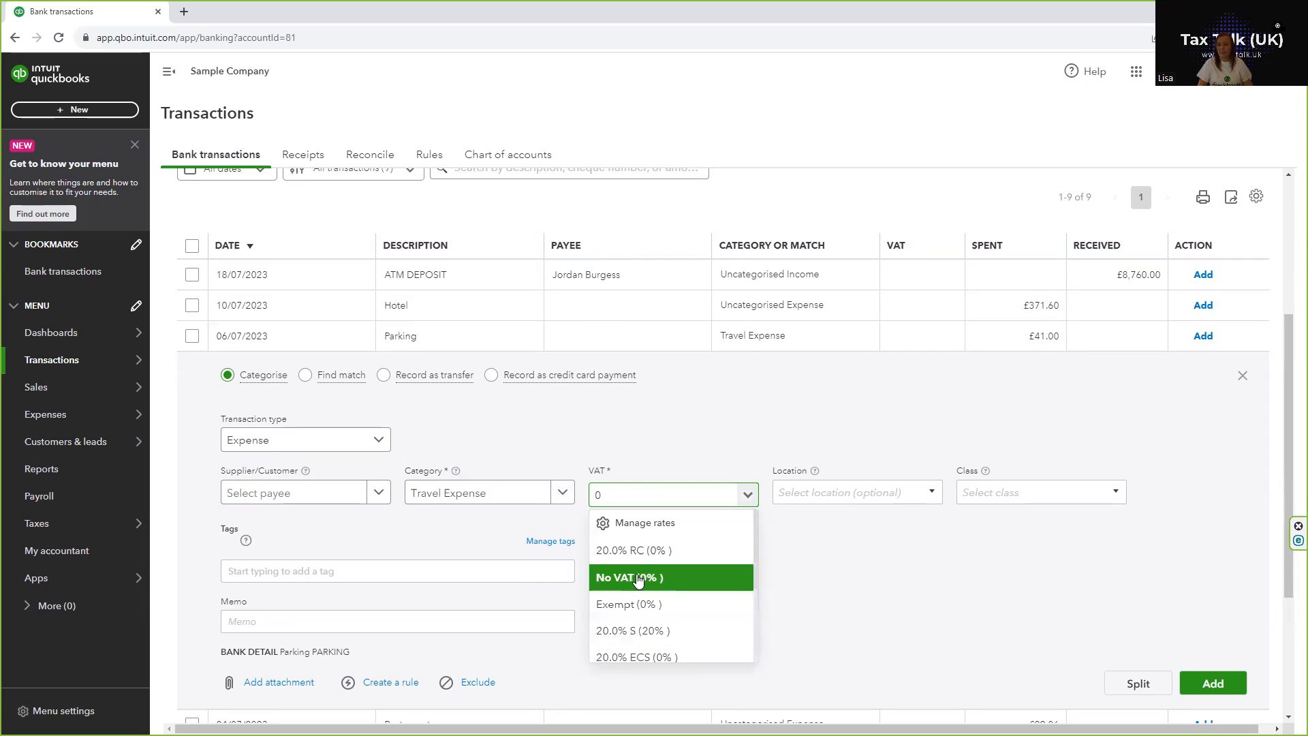
{"action": "left_click", "coordinate": [678, 579]}
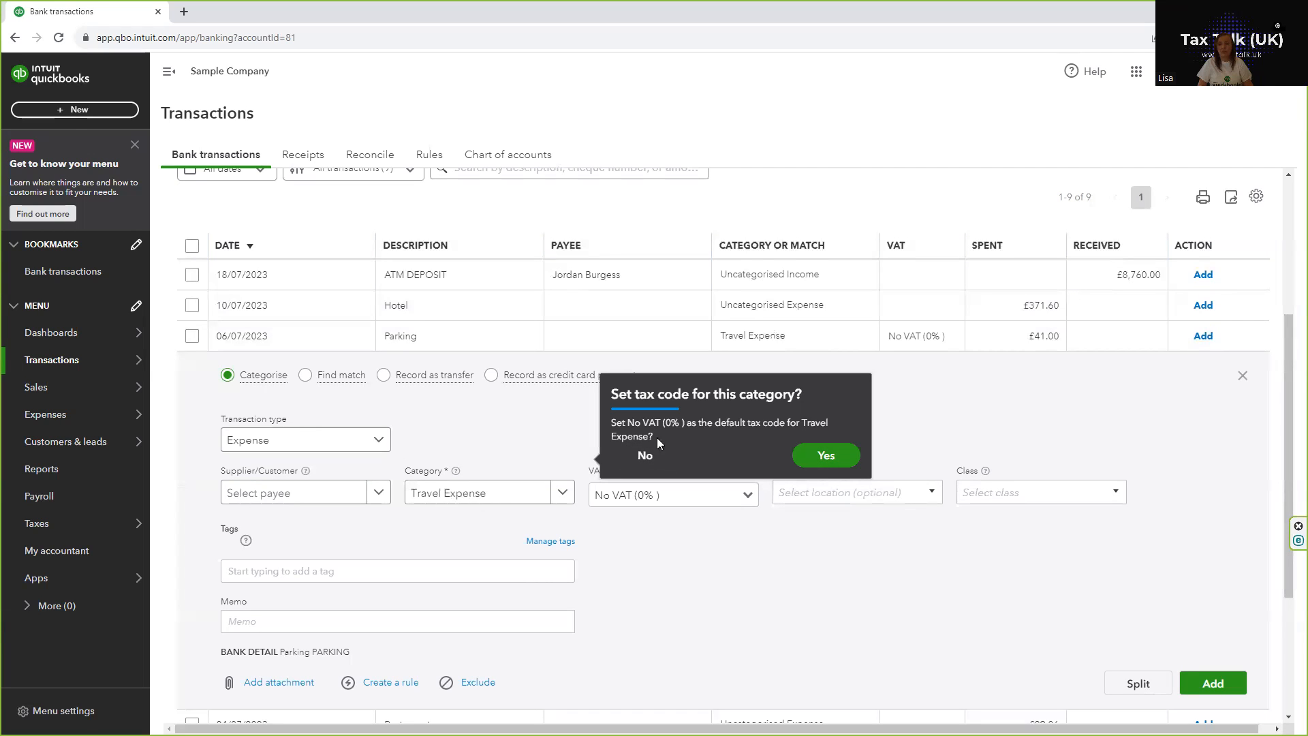
{"action": "left_click", "coordinate": [637, 458]}
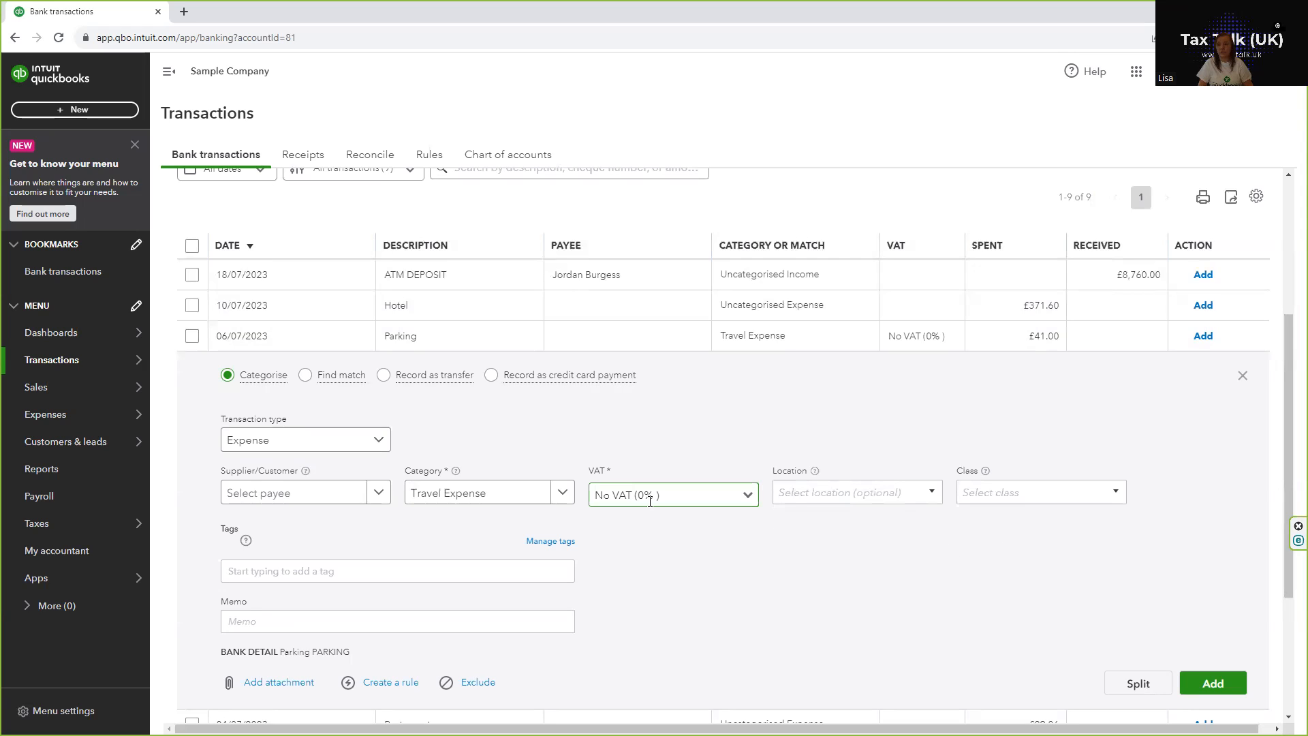
{"action": "left_click", "coordinate": [1199, 685]}
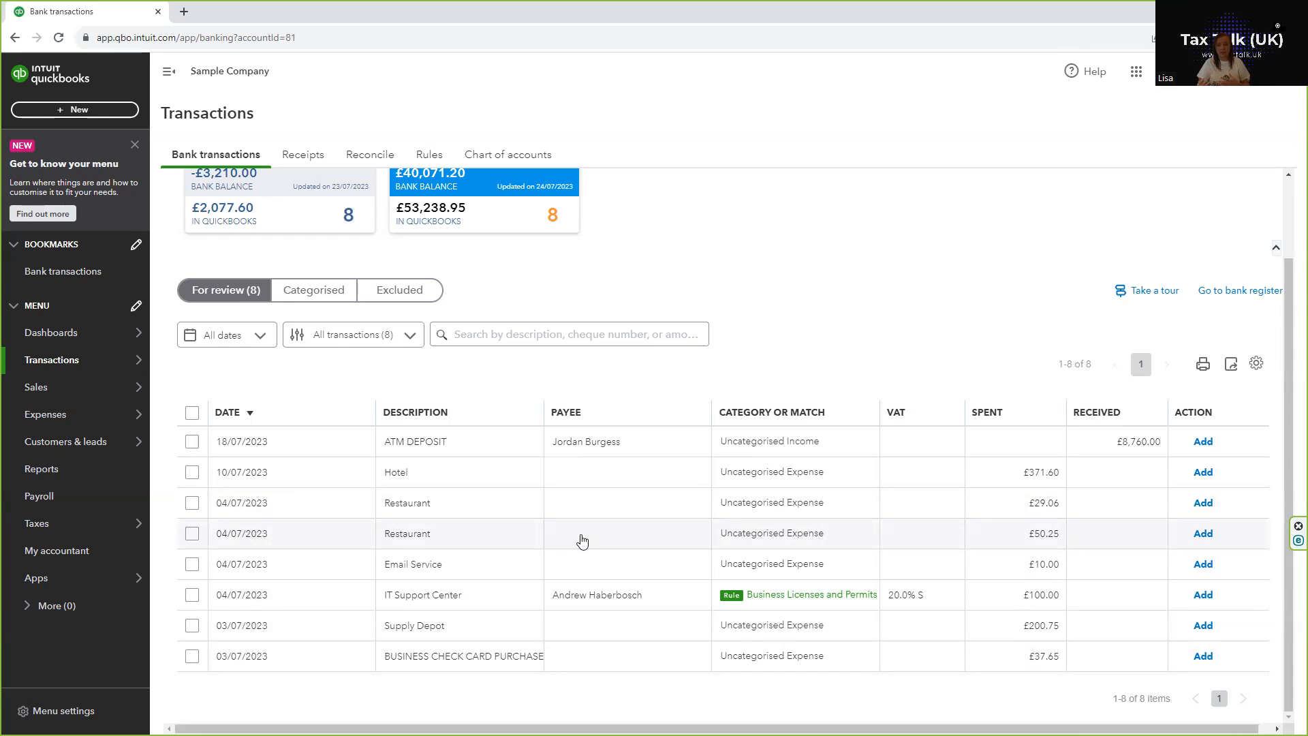
Record the £8,760.00 ATM deposit of 18/07/2023 as a transfer from Visa Credit Card and add it.
{"action": "left_click", "coordinate": [480, 449]}
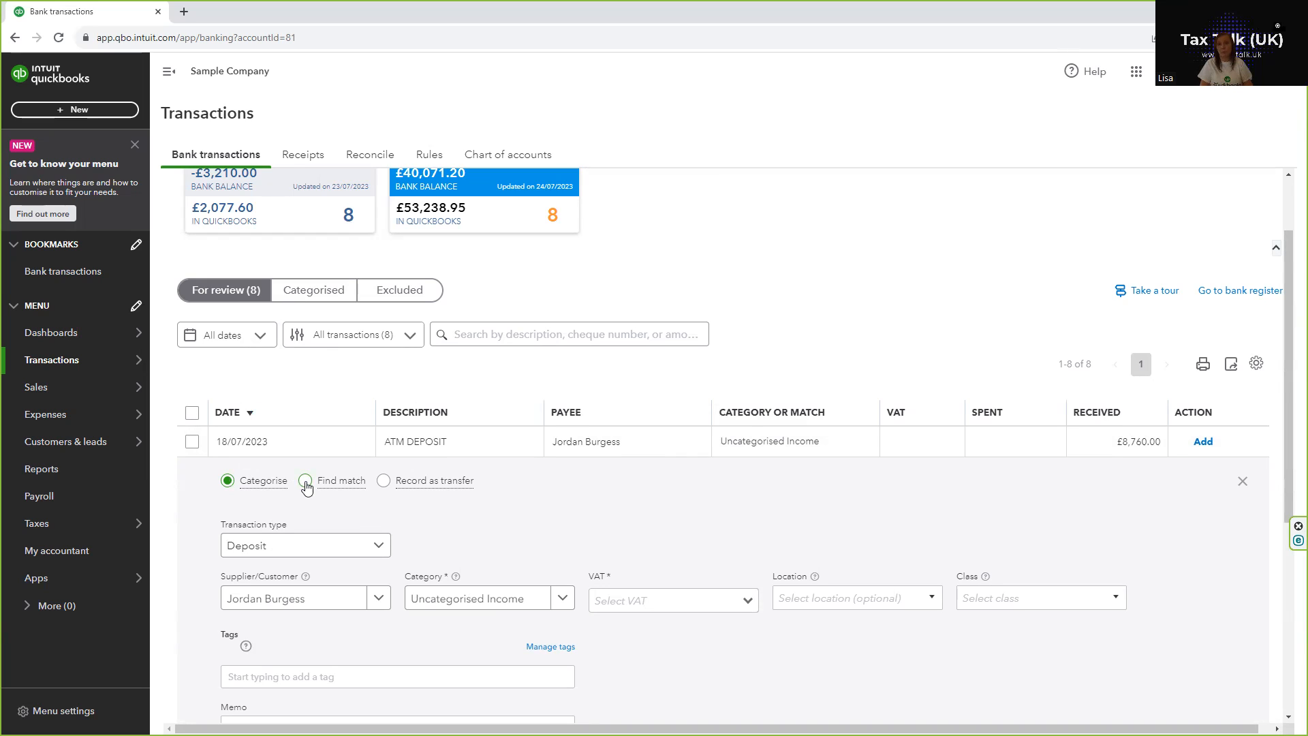
{"action": "left_click", "coordinate": [384, 481]}
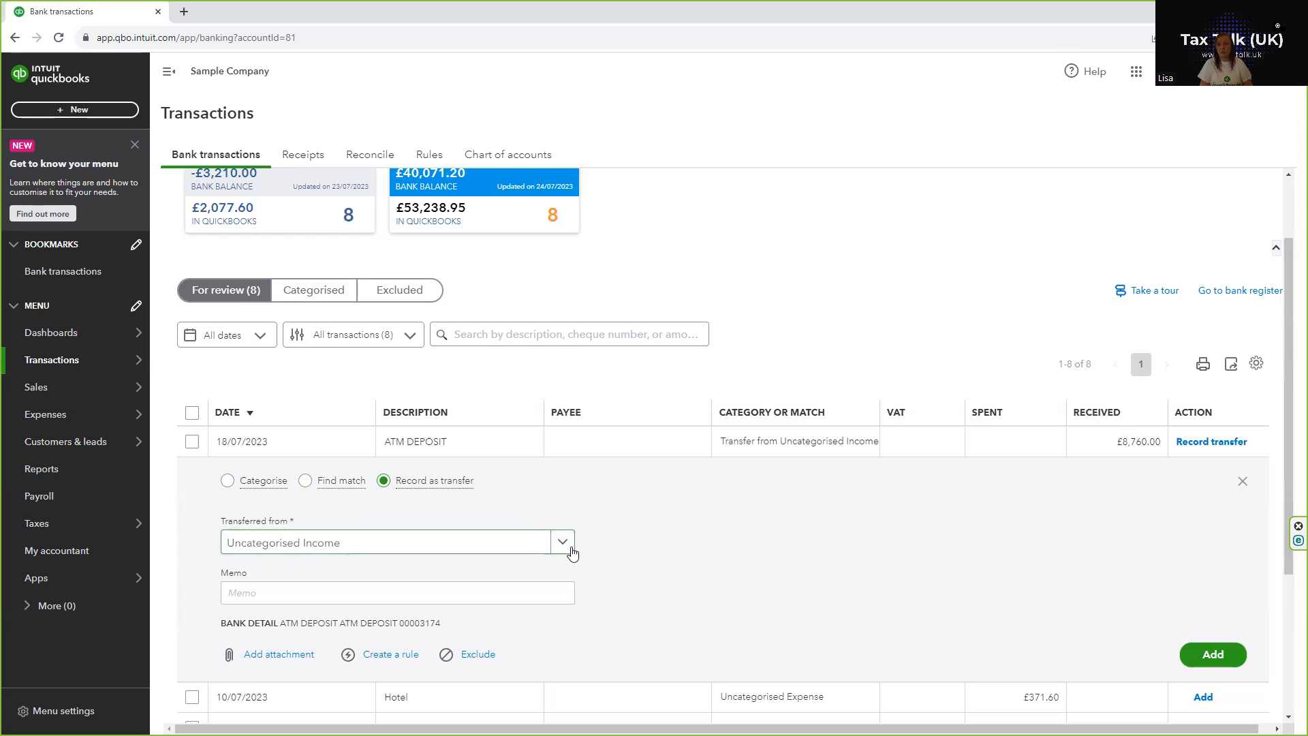
{"action": "scroll", "coordinate": [572, 554], "scroll_direction": "up", "scroll_amount": 1}
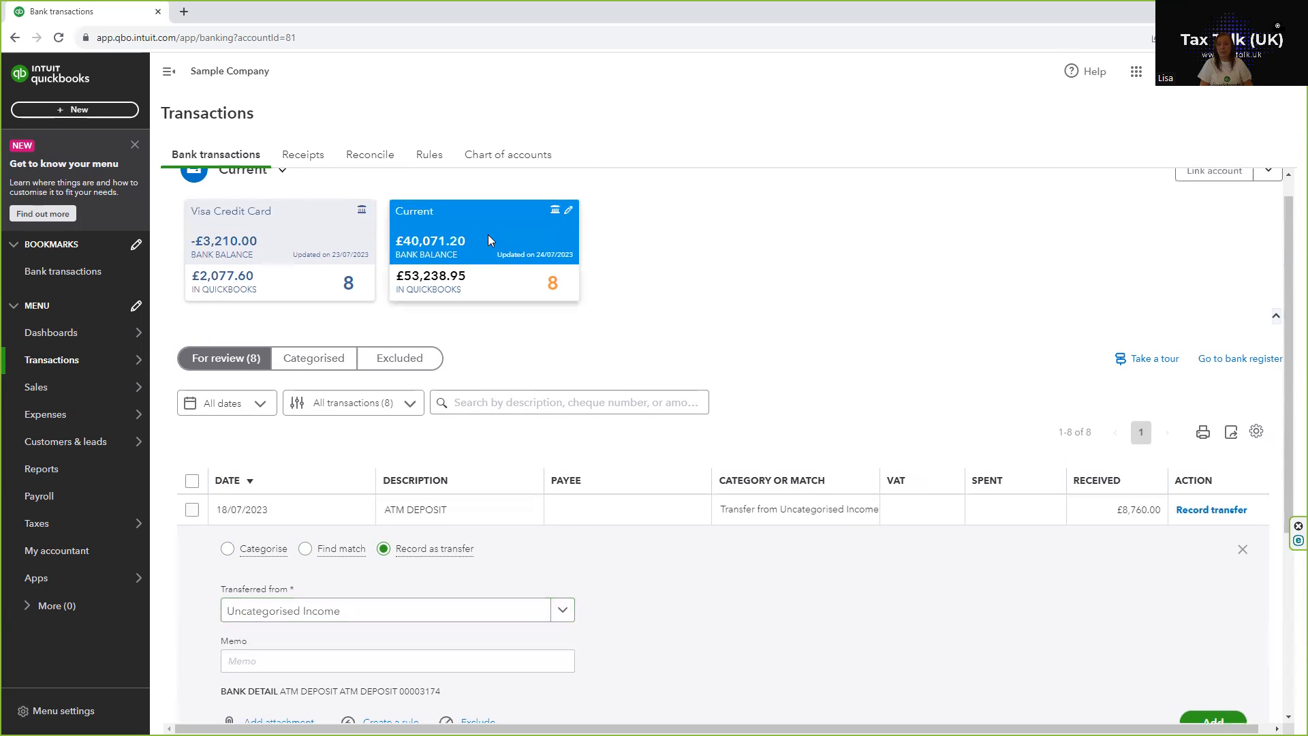
{"action": "scroll", "coordinate": [553, 566], "scroll_direction": "down", "scroll_amount": 2}
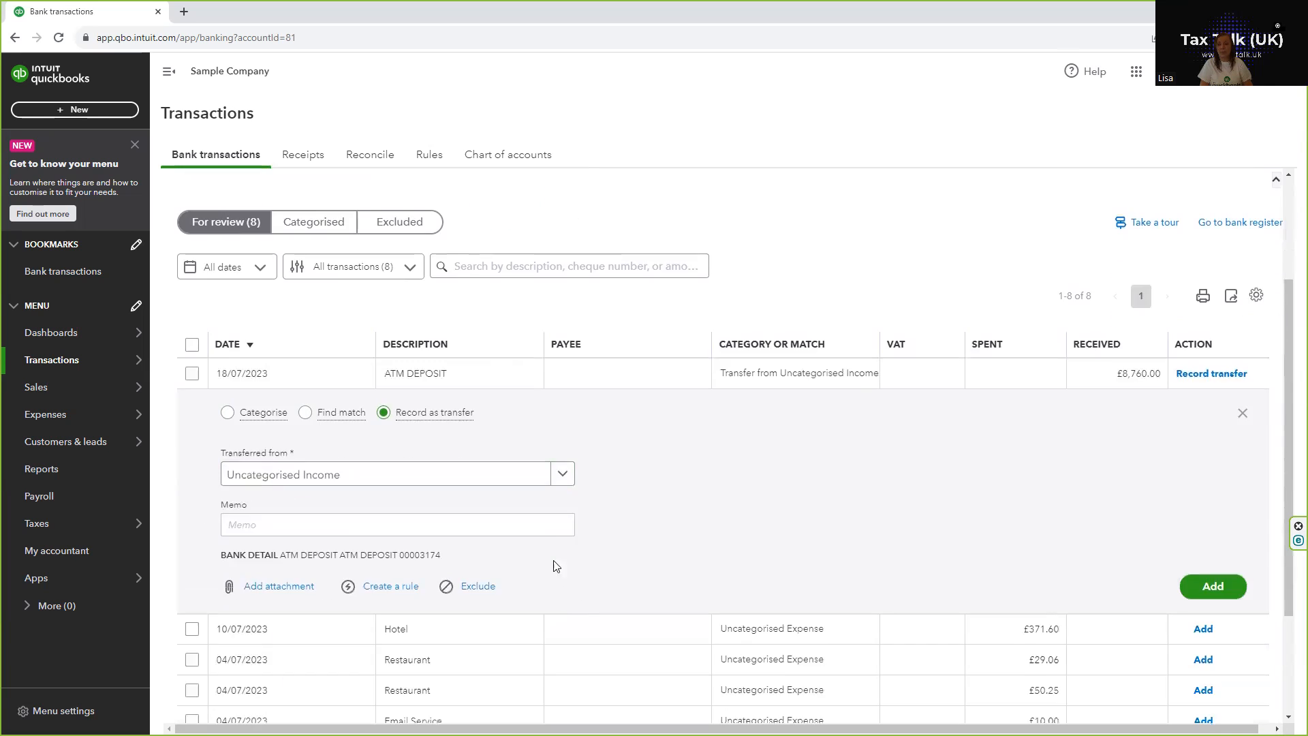
{"action": "left_click", "coordinate": [562, 473]}
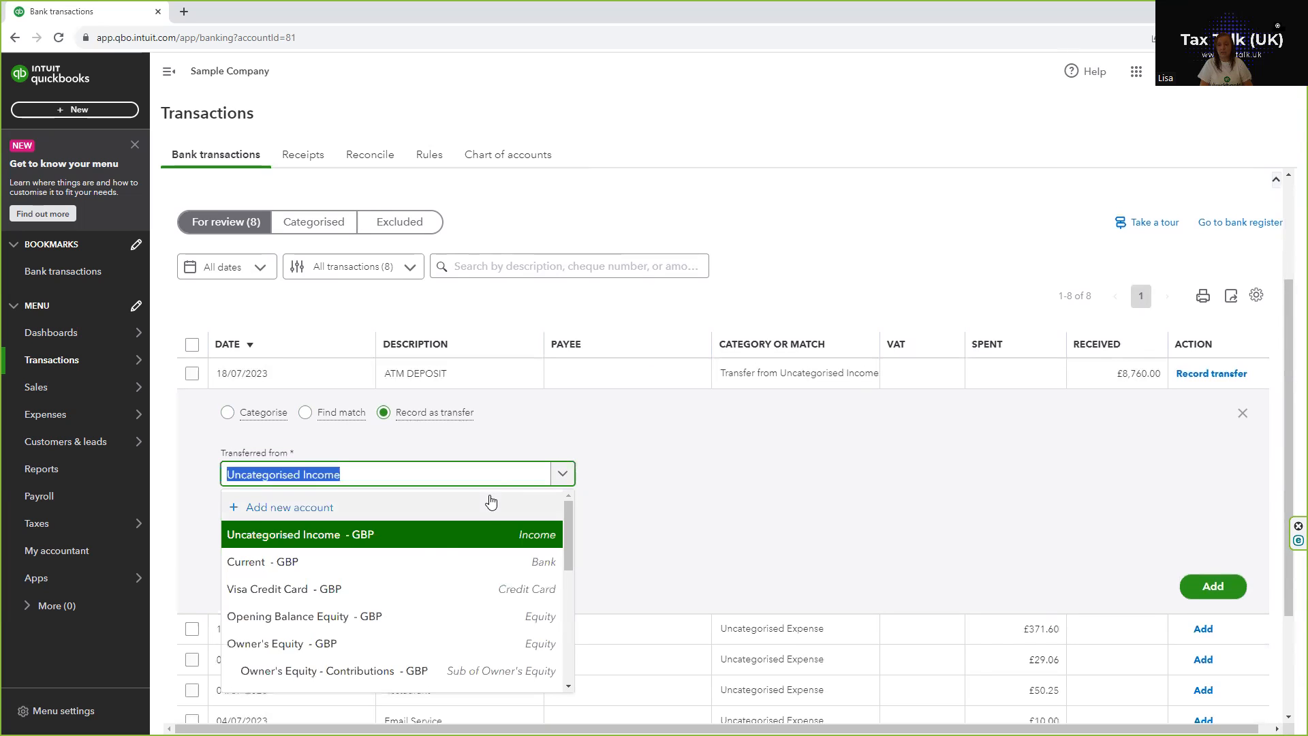
{"action": "left_click", "coordinate": [332, 593]}
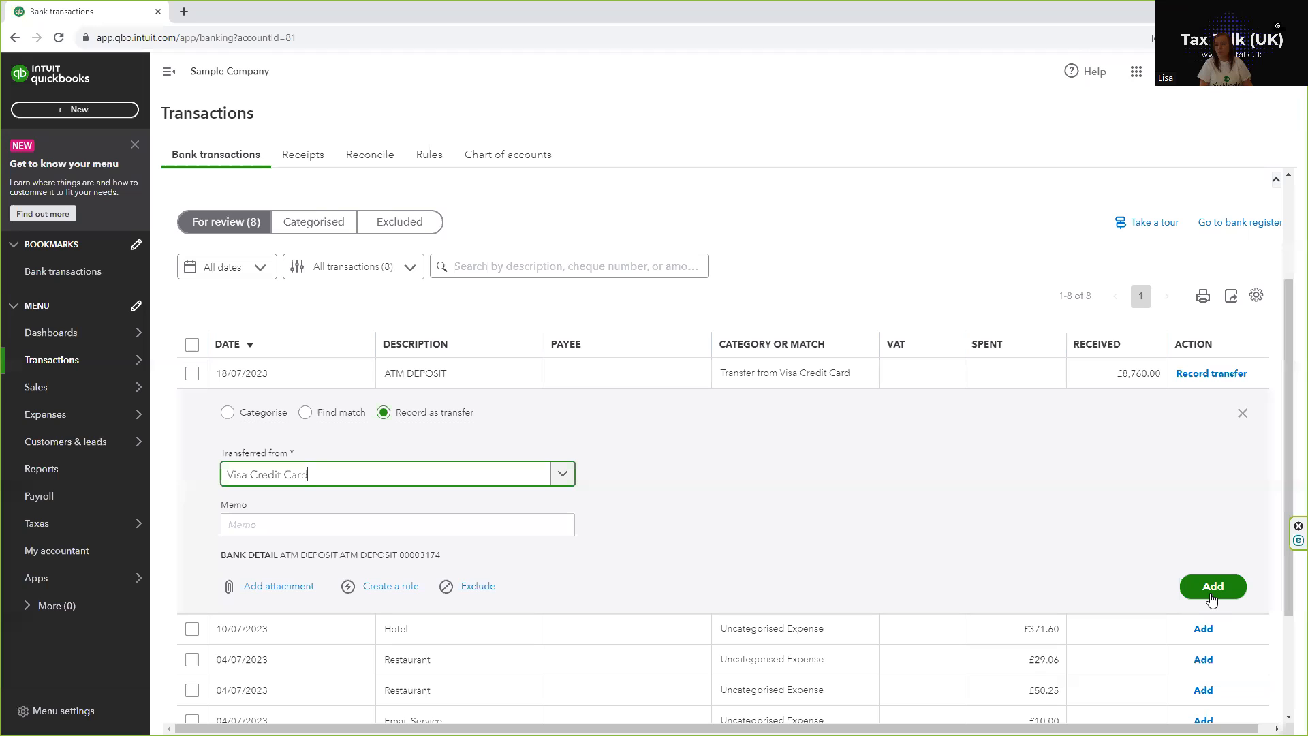
{"action": "left_click", "coordinate": [1212, 596]}
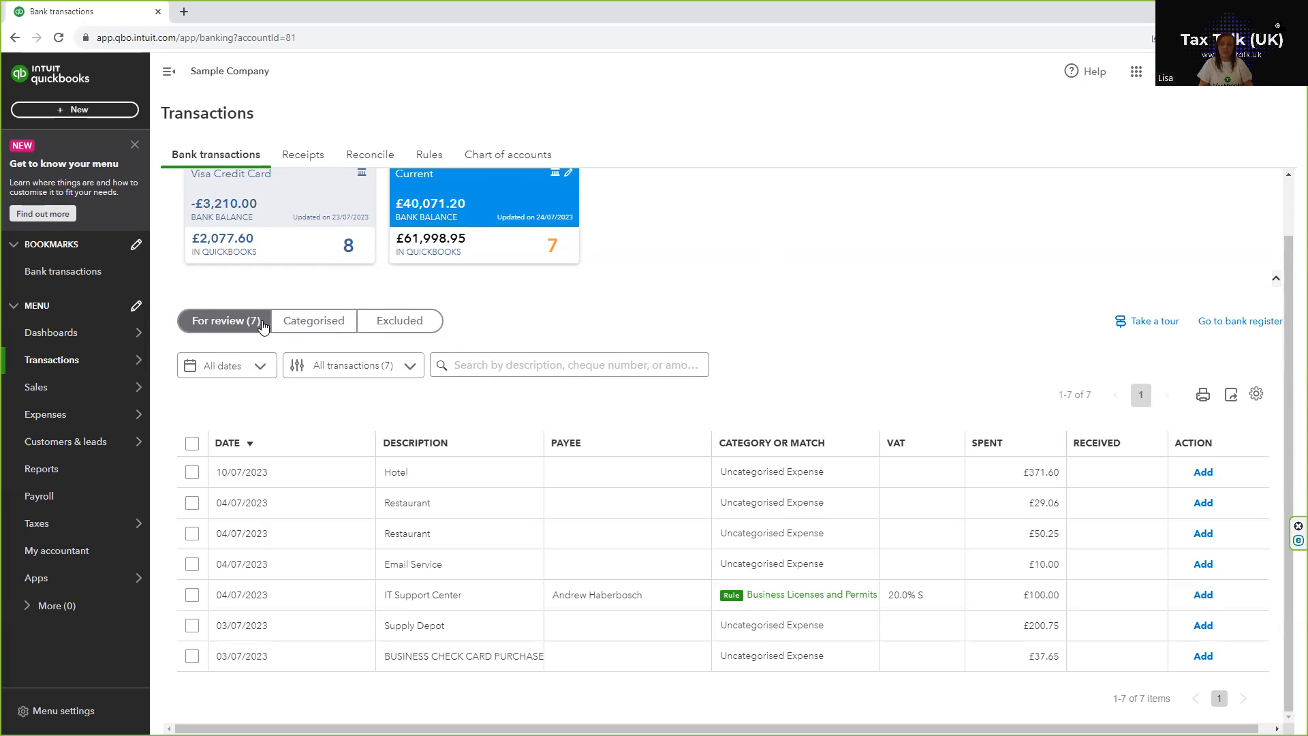
Undo the £8,760.00 Visa Credit Card transfer among the categorised transactions.
{"action": "left_click", "coordinate": [308, 325]}
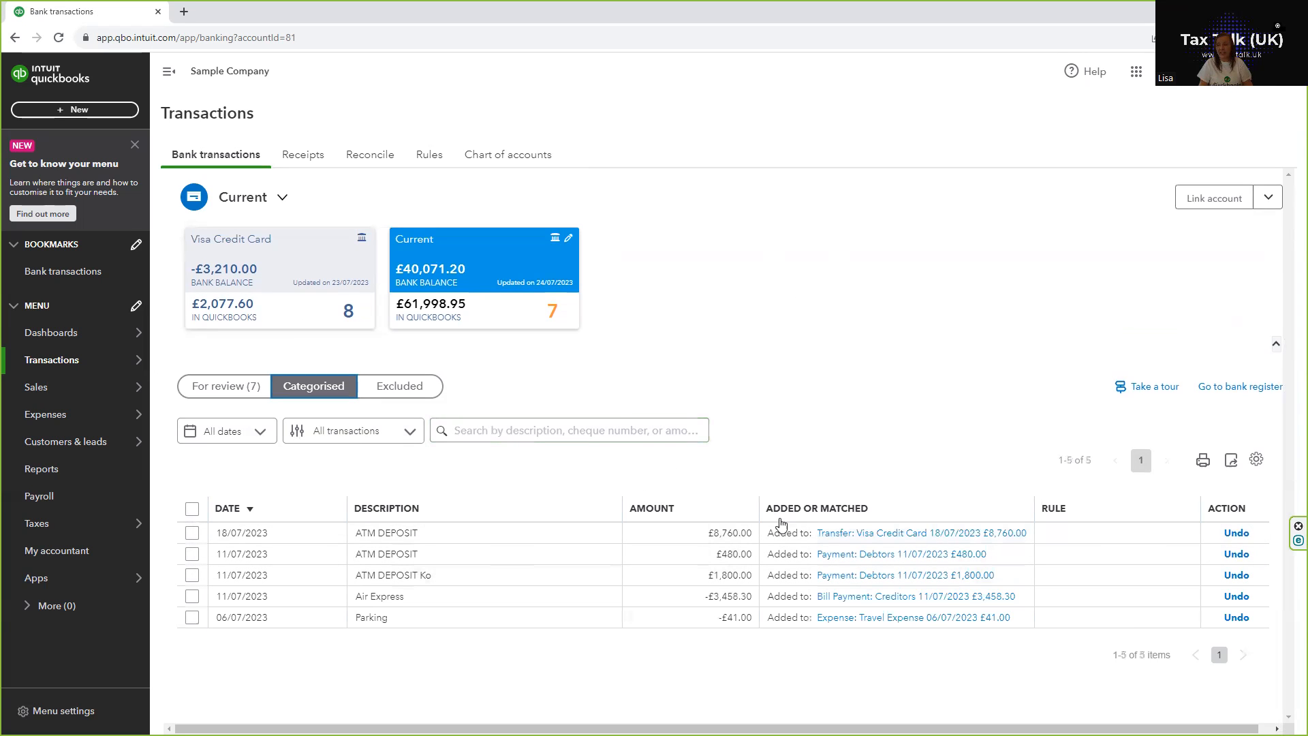
{"action": "left_click", "coordinate": [1239, 535]}
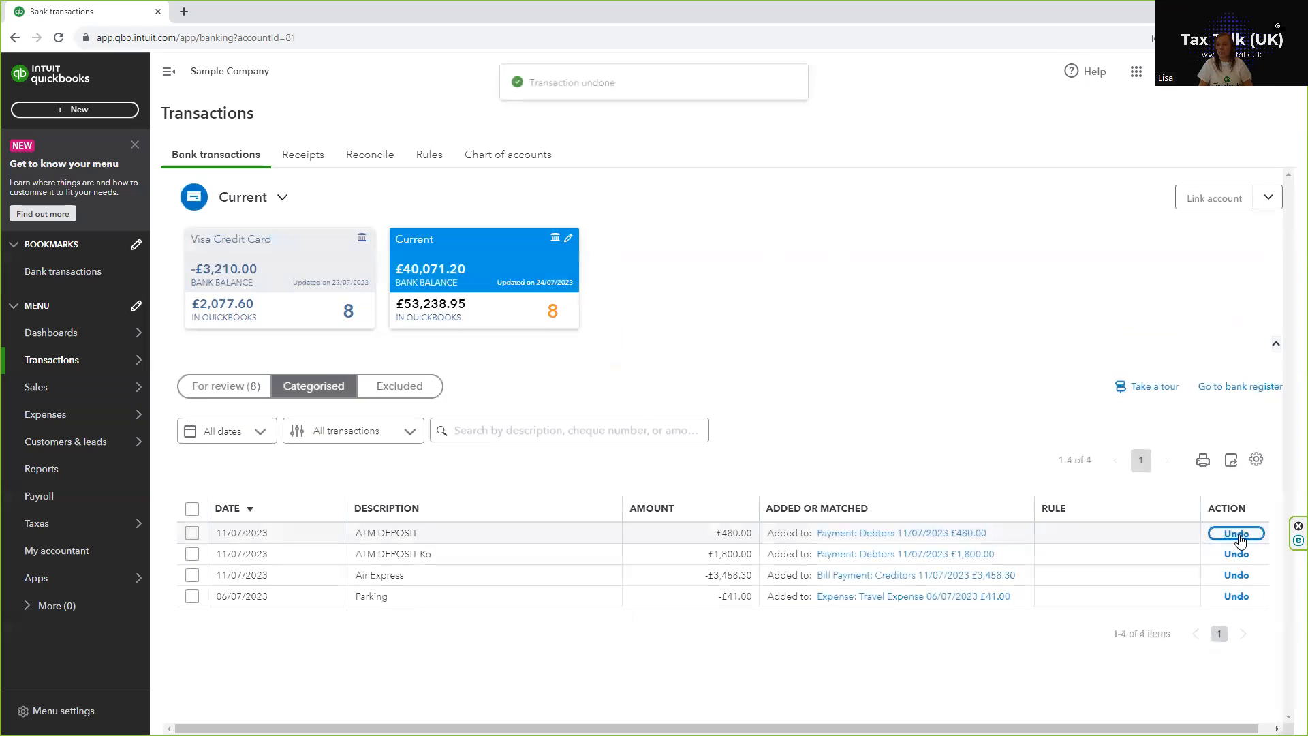